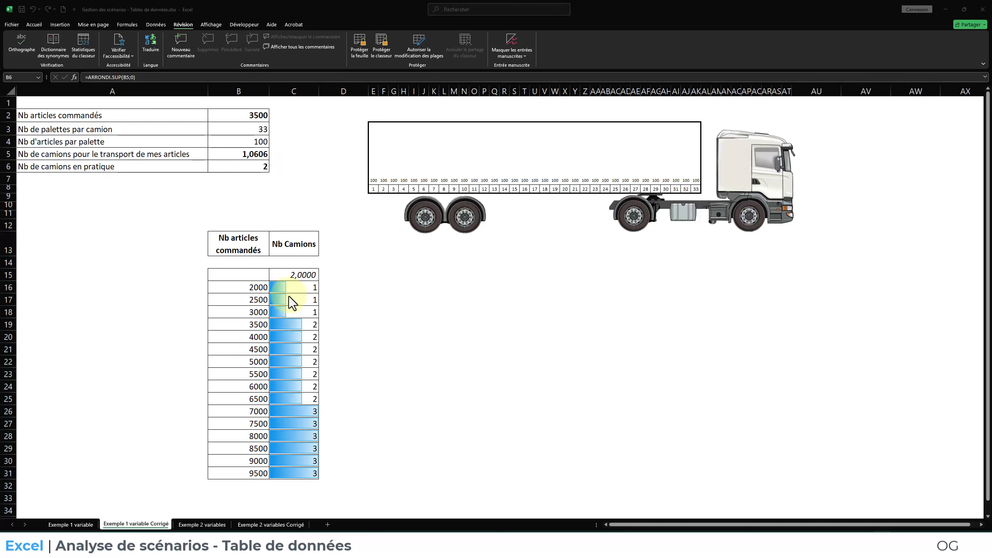
- Glance at the corrected two-variable example, switch to the Exemple 1 variable sheet and review the input cells B2, B3 and B4
{"action": "left_click", "coordinate": [271, 524]}
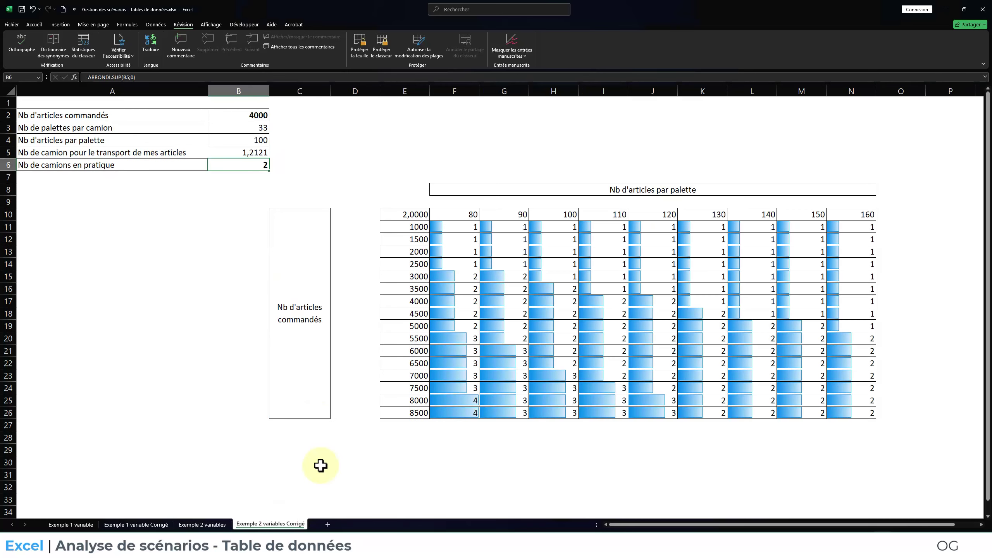
{"action": "left_click", "coordinate": [70, 524]}
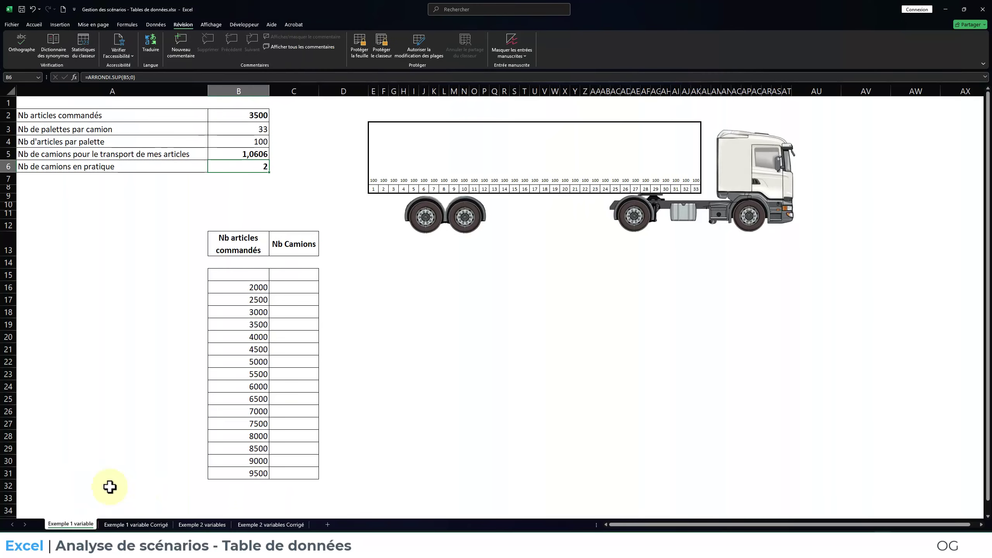
{"action": "left_click", "coordinate": [245, 116]}
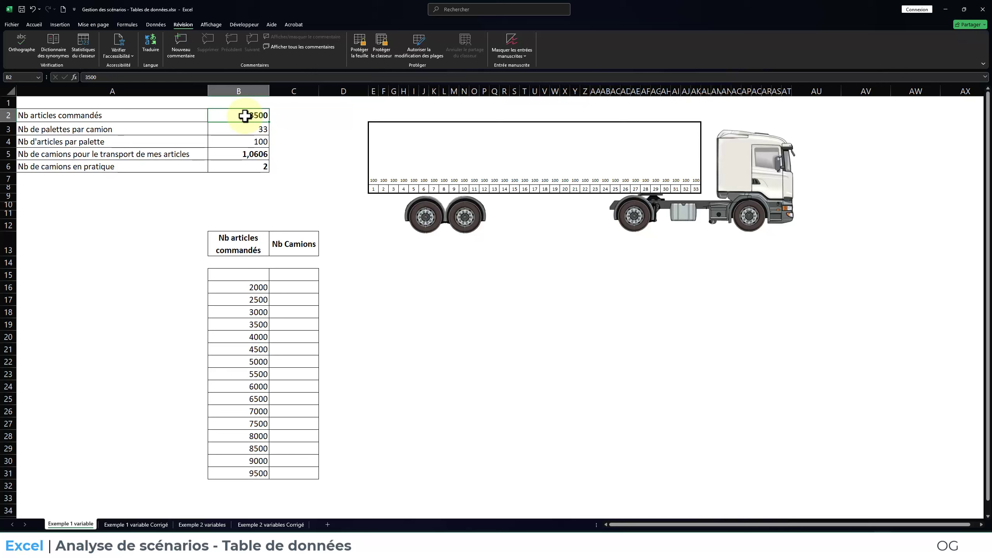
{"action": "left_click", "coordinate": [240, 129]}
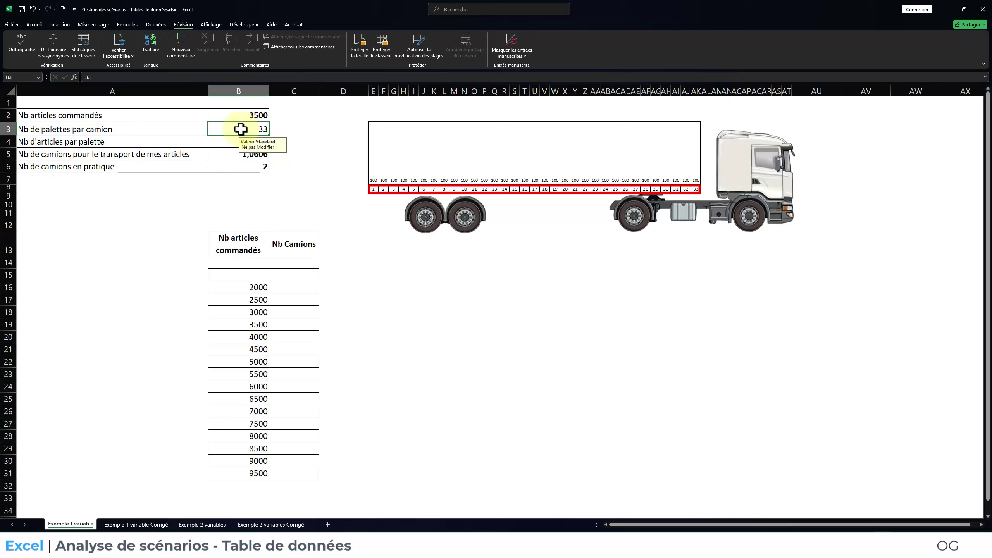
{"action": "left_click", "coordinate": [257, 145]}
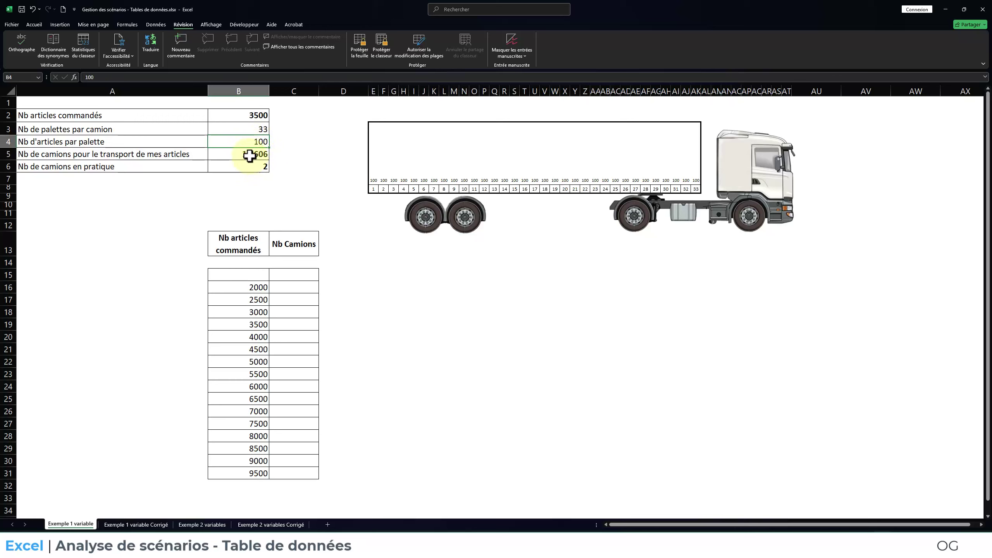
- Inspect the formulas calculating the theoretical number of trucks in B5 and the rounded-up practical number in B6
{"action": "left_click", "coordinate": [249, 155]}
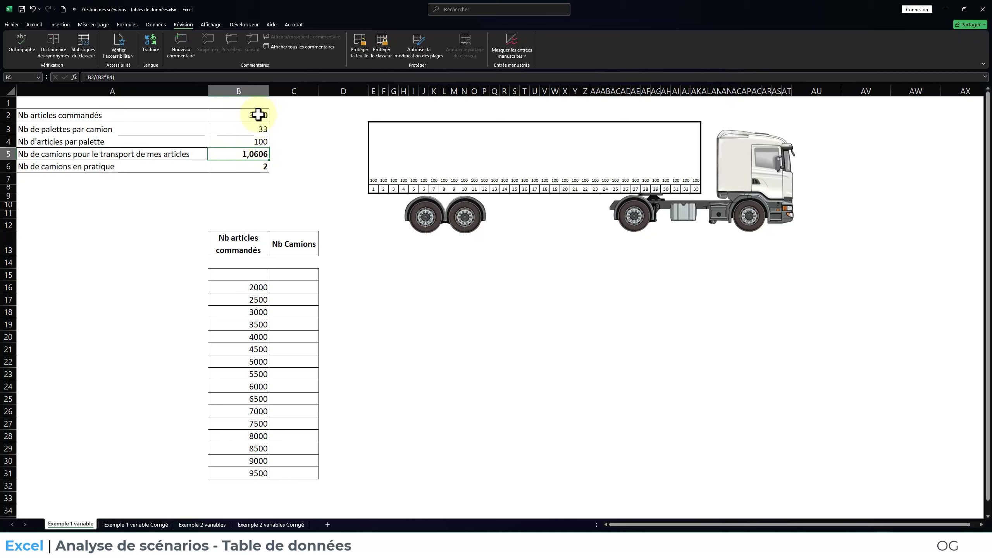
{"action": "double_click", "coordinate": [242, 154]}
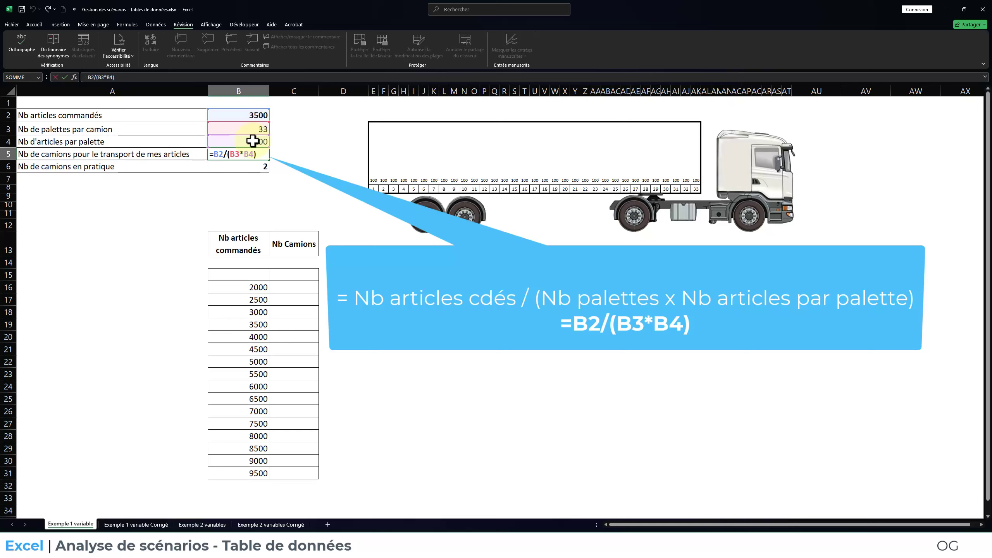
{"action": "key", "text": "ctrl+Return"}
{"action": "left_click", "coordinate": [246, 166]}
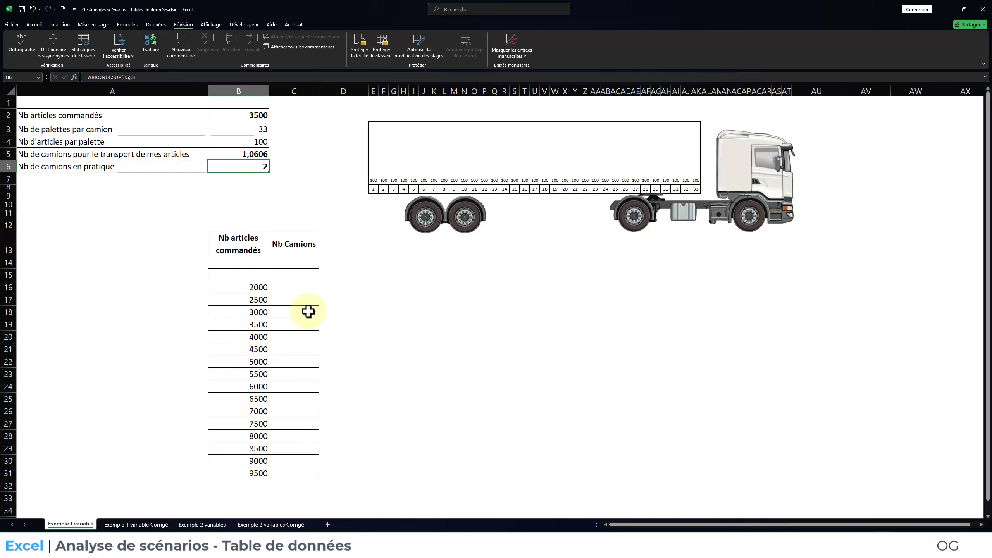
{"action": "left_click", "coordinate": [245, 167]}
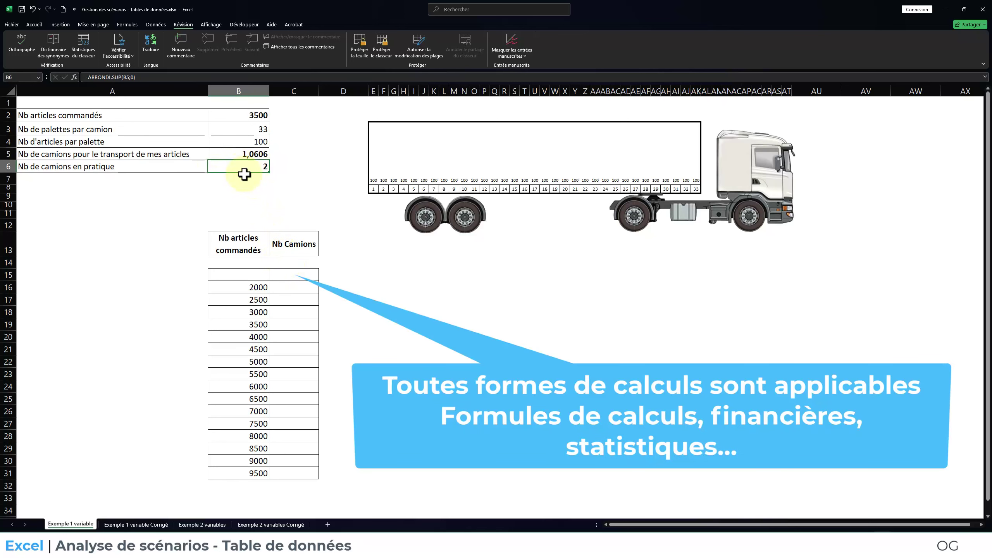
{"action": "double_click", "coordinate": [231, 165]}
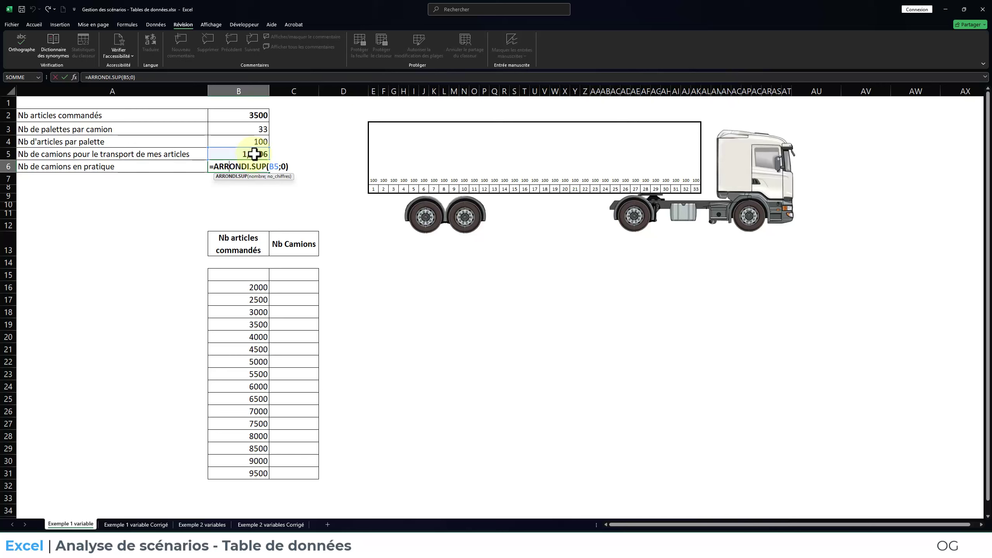
{"action": "key", "text": "Return"}
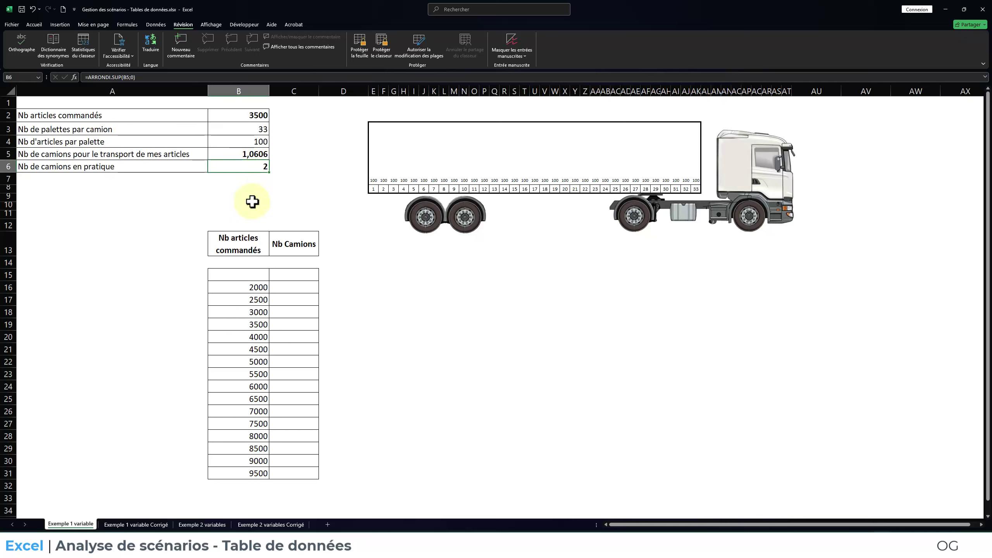
{"action": "left_click_drag", "start_coordinate": [256, 287], "coordinate": [259, 470]}
{"action": "left_click", "coordinate": [299, 275]}
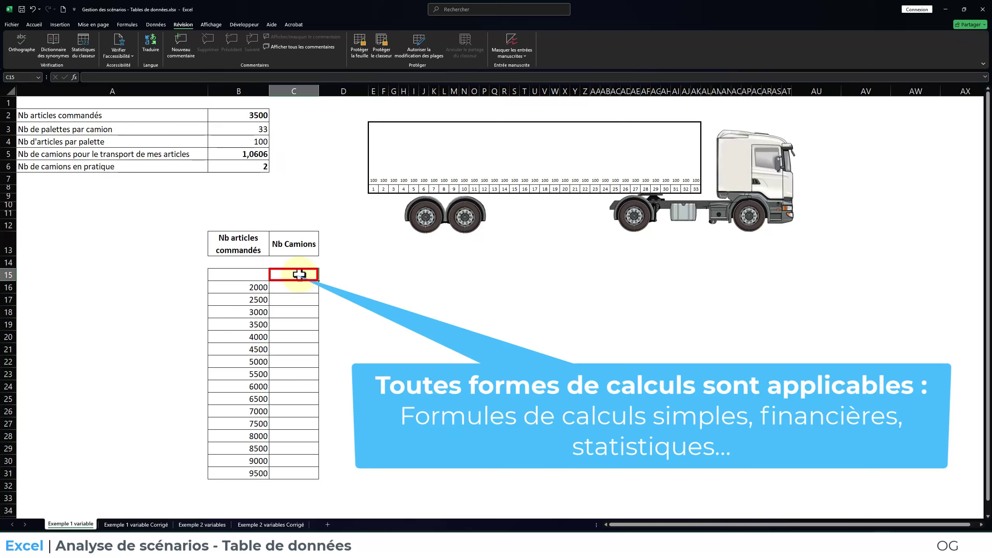
{"action": "type", "text": "="}
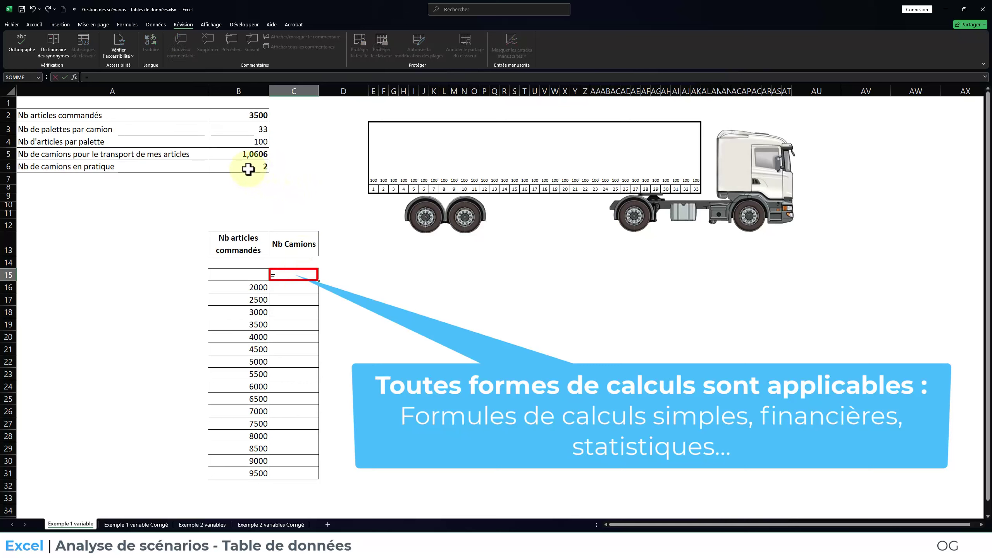
{"action": "left_click", "coordinate": [249, 166]}
{"action": "key", "text": "Escape"}
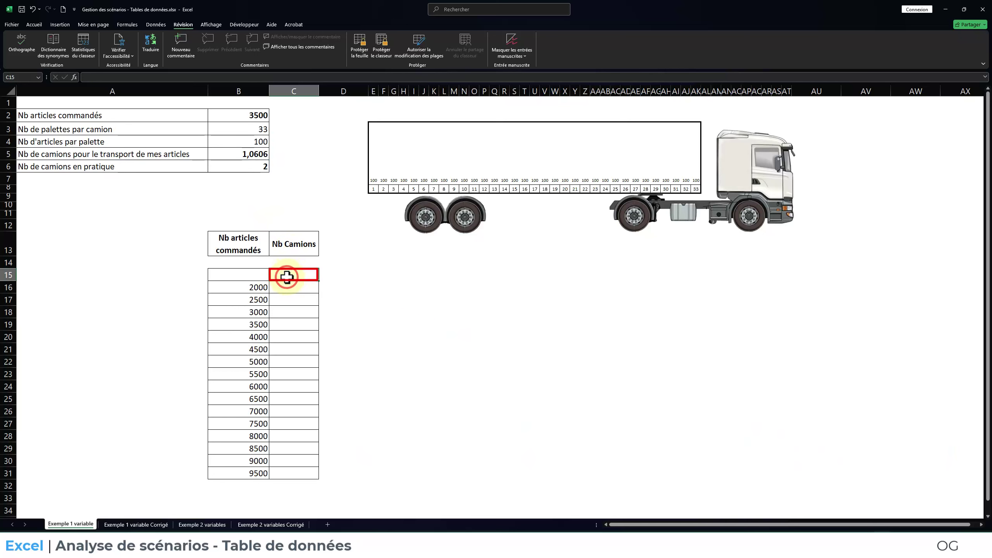
- Enter the formula =B6 in cell C15, at the head of the Nb Camions column
{"action": "type", "text": "="}
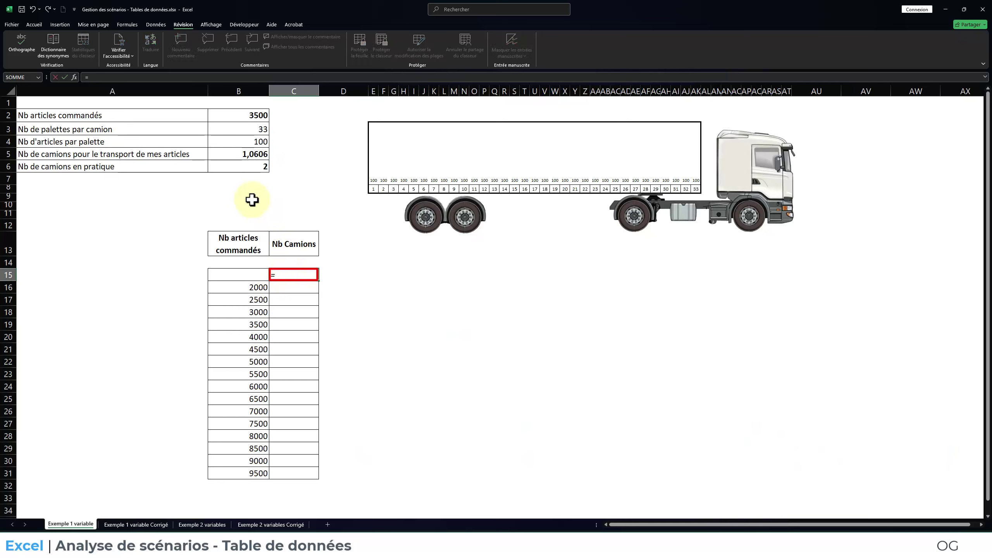
{"action": "left_click", "coordinate": [239, 167]}
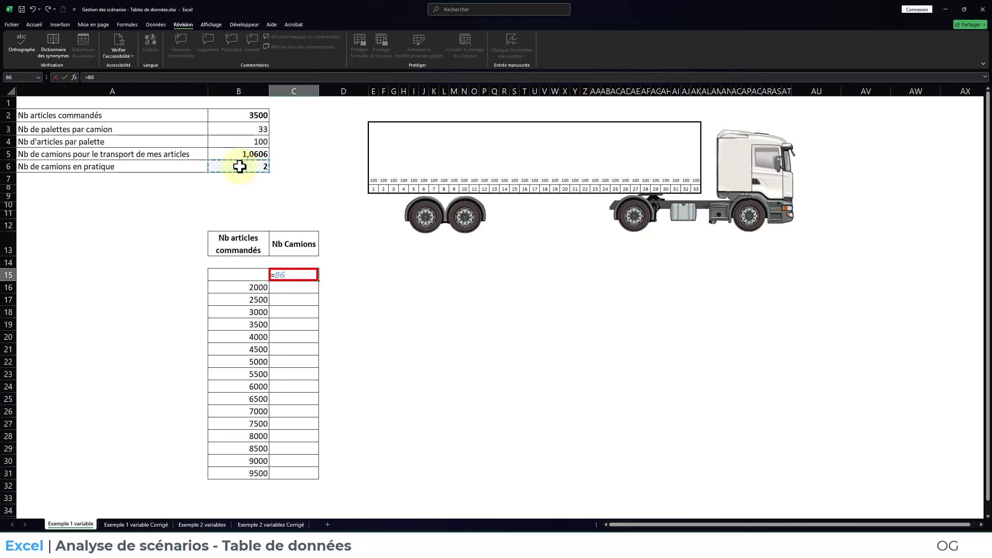
{"action": "key", "text": "Return"}
{"action": "left_click", "coordinate": [294, 275]}
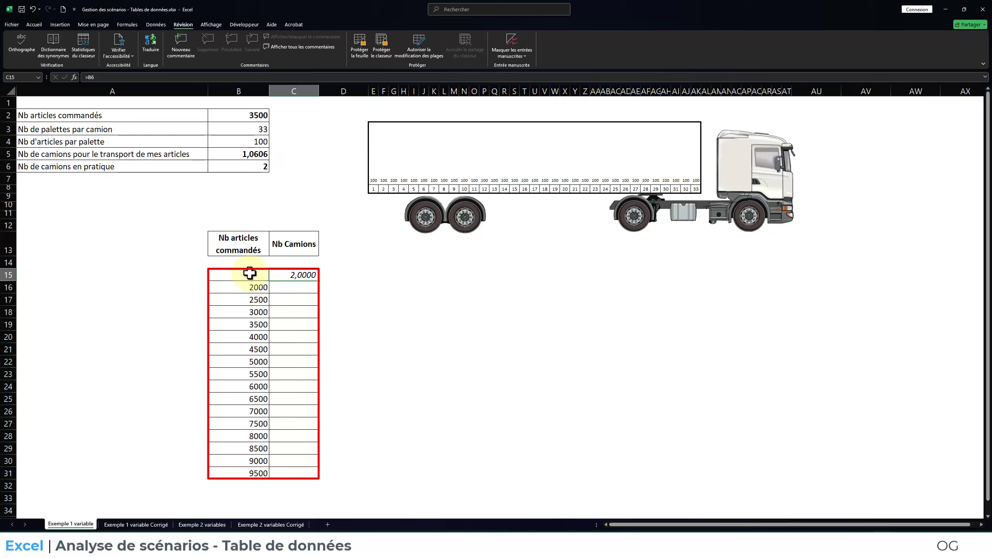
- Create a one-variable what-if data table on B15:C31 with $B$2 as the column input cell
{"action": "left_click_drag", "start_coordinate": [249, 274], "coordinate": [293, 472]}
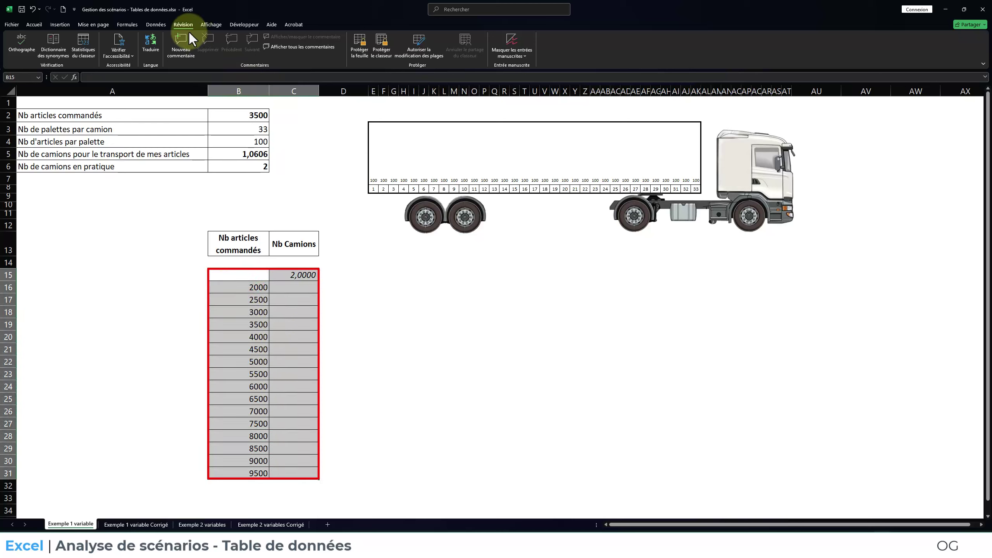
{"action": "left_click", "coordinate": [158, 25]}
{"action": "left_click", "coordinate": [538, 52]}
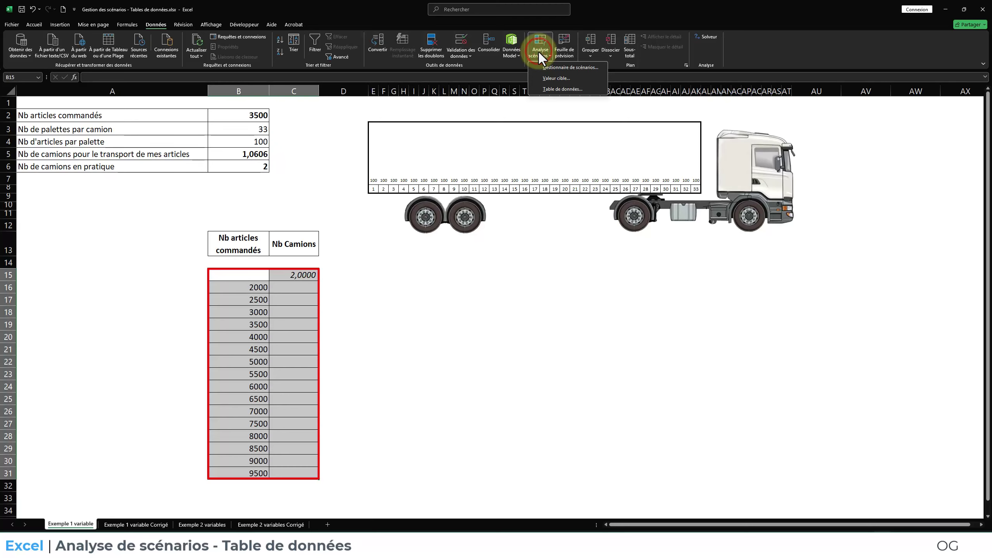
{"action": "left_click", "coordinate": [547, 91]}
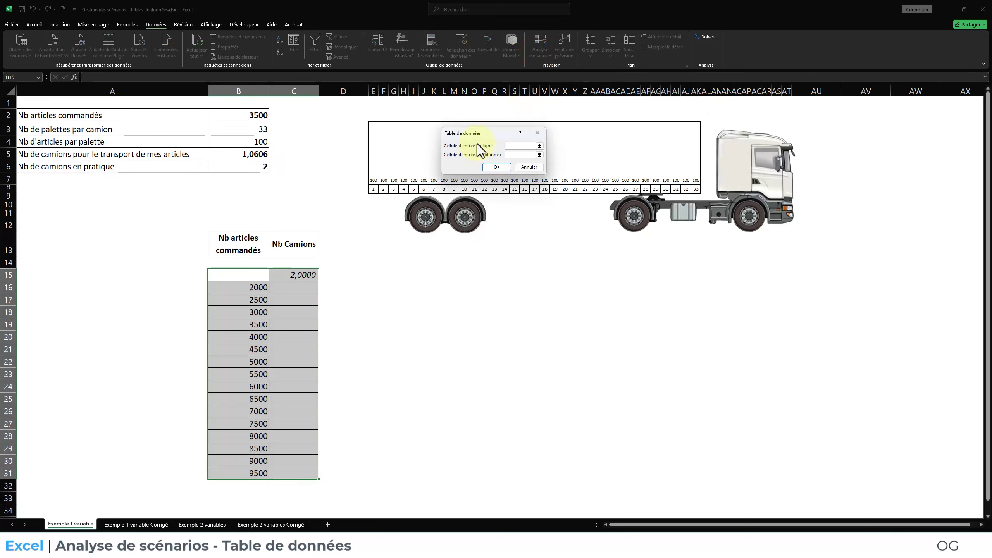
{"action": "left_click_drag", "start_coordinate": [496, 133], "coordinate": [451, 270]}
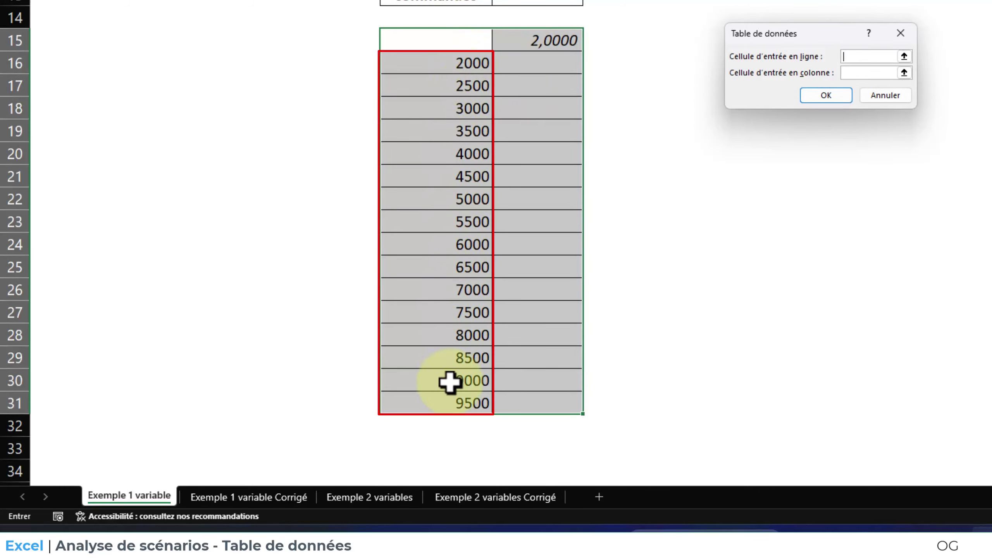
{"action": "left_click", "coordinate": [856, 73]}
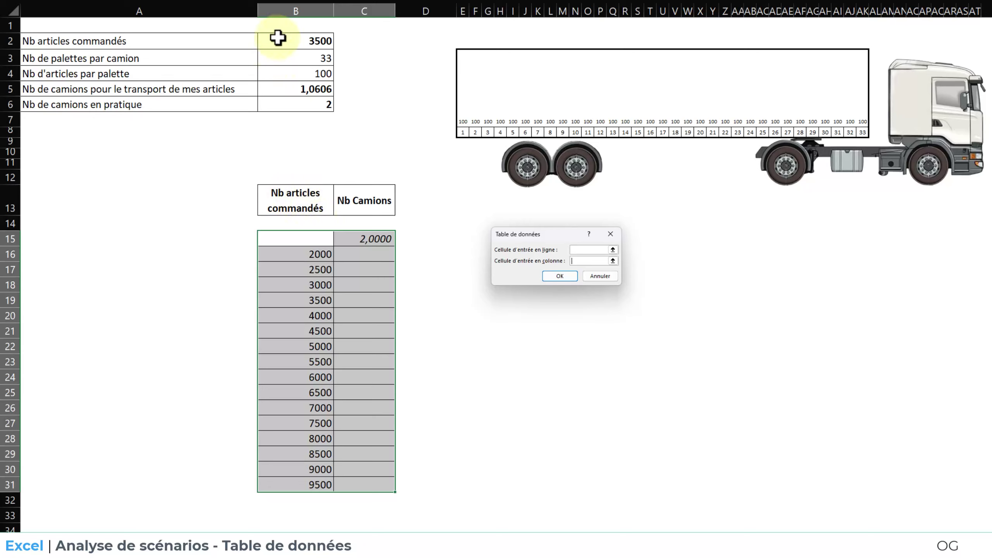
{"action": "left_click", "coordinate": [586, 260]}
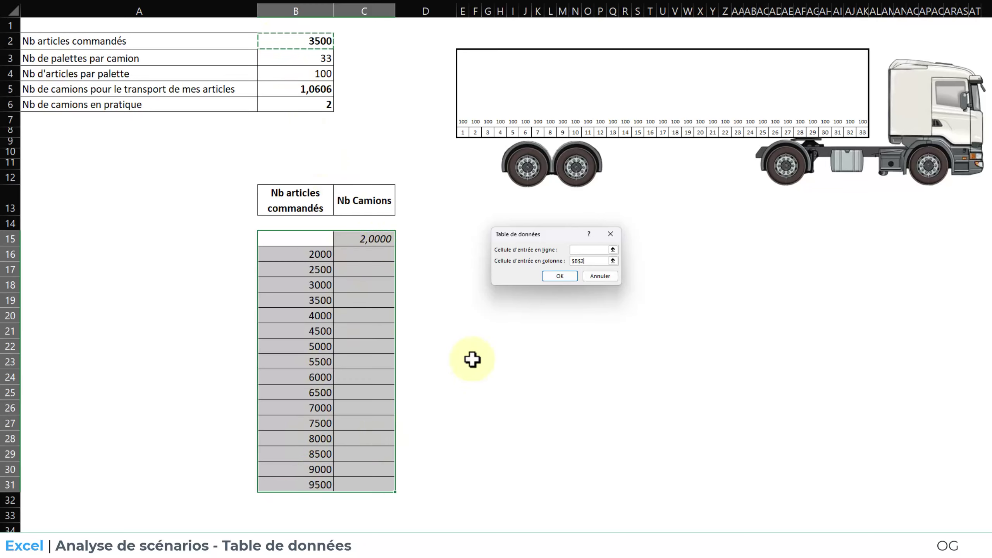
{"action": "left_click", "coordinate": [560, 276]}
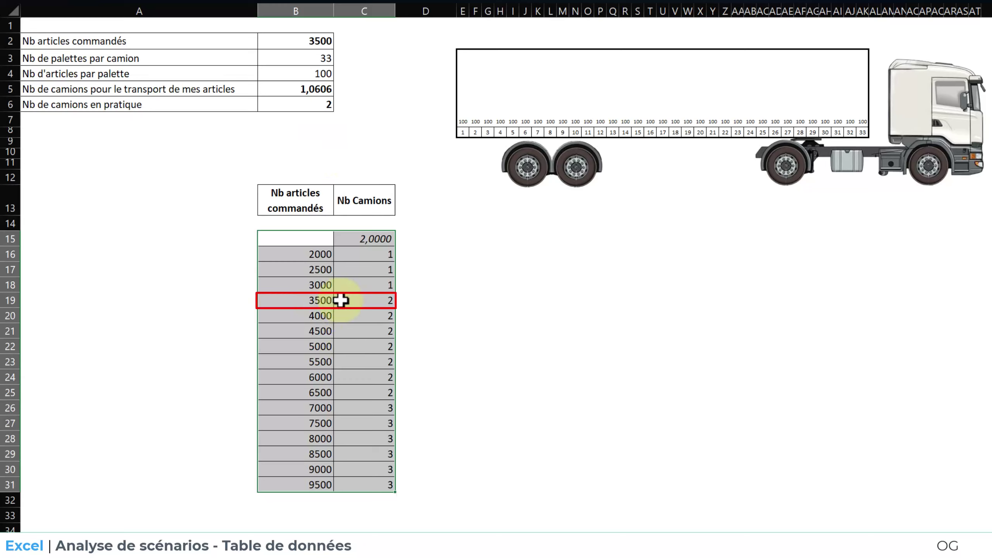
- Check the data table row for 3500 articles, and enter a different number of ordered articles in B2
{"action": "left_click_drag", "start_coordinate": [361, 299], "coordinate": [306, 299]}
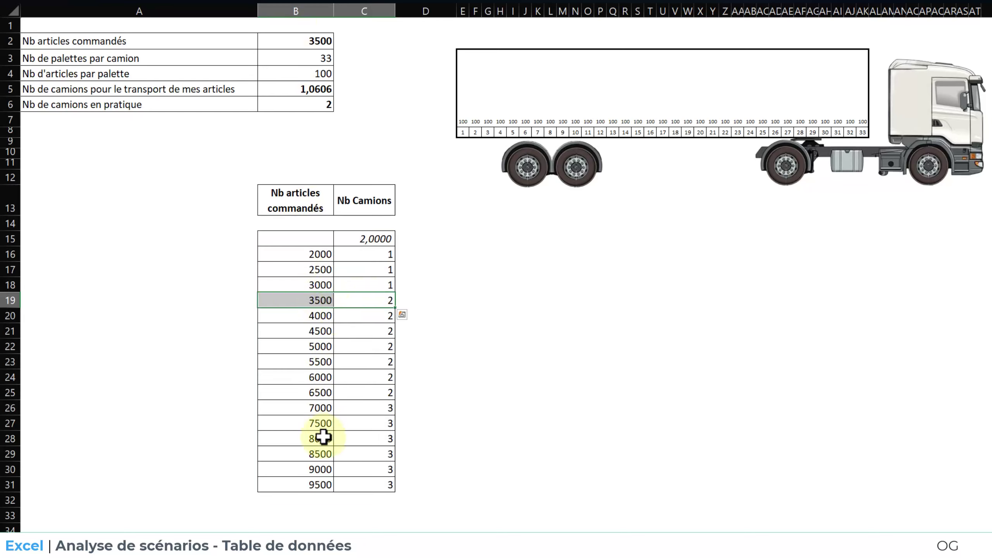
{"action": "left_click", "coordinate": [306, 38]}
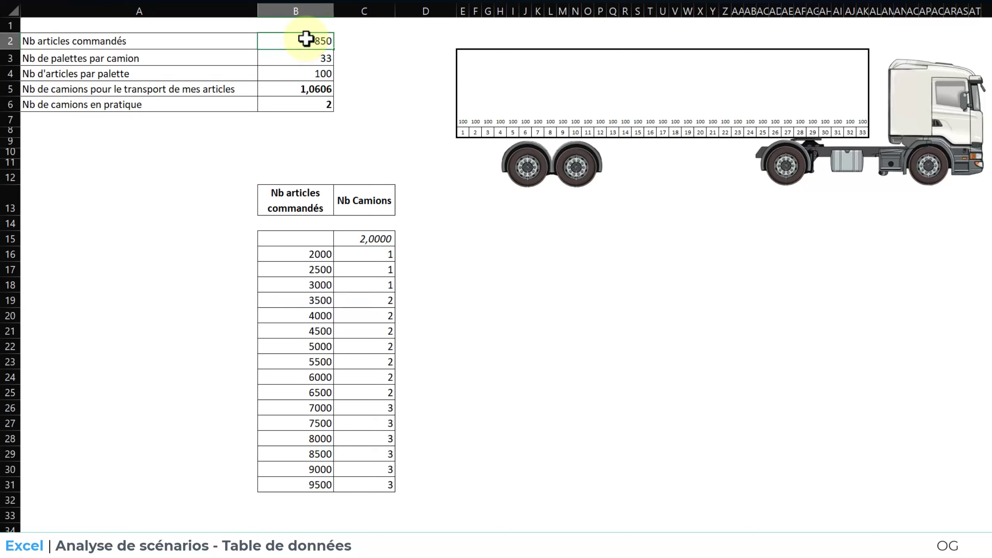
{"action": "key", "text": "Return"}
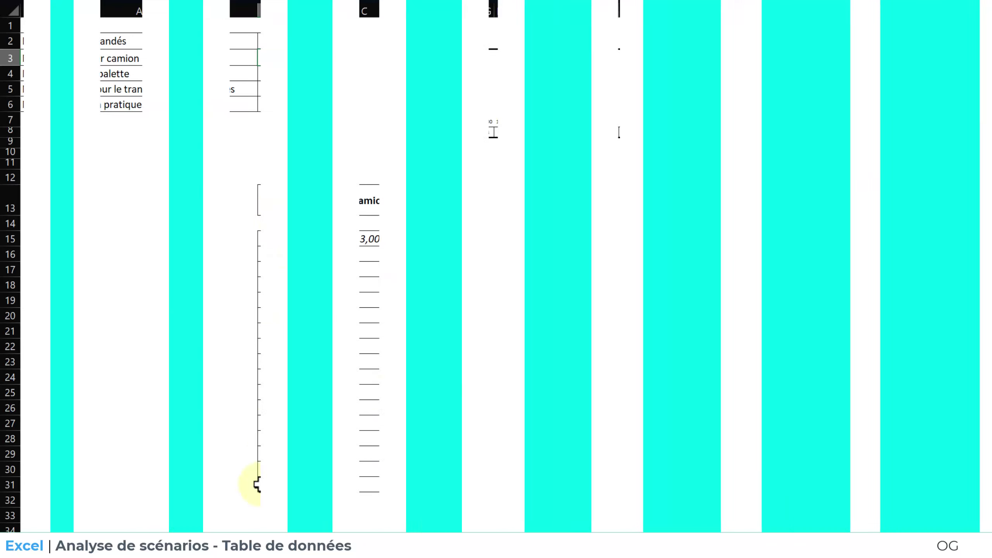
- On the Exemple 2 variables sheet, examine the axis values in E11:E26 and F10:N10, input cells B2 and B4, and corner cell E10
{"action": "left_click", "coordinate": [223, 520]}
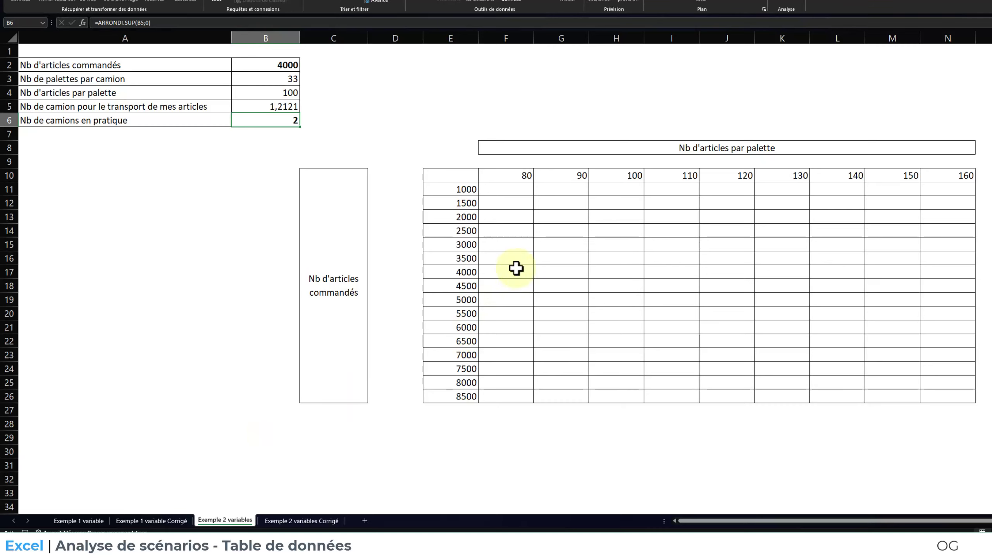
{"action": "left_click_drag", "start_coordinate": [465, 191], "coordinate": [461, 396]}
{"action": "left_click_drag", "start_coordinate": [504, 175], "coordinate": [932, 177]}
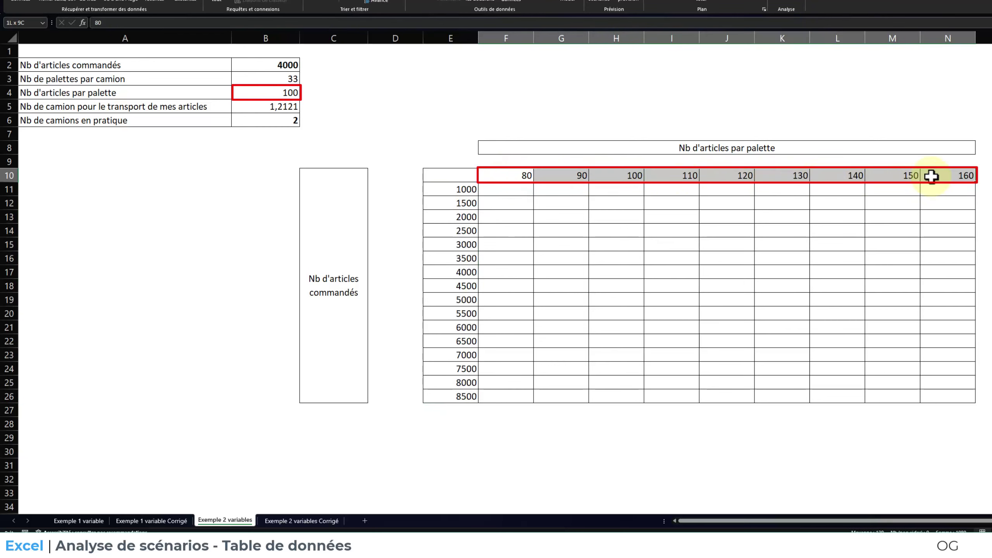
{"action": "left_click", "coordinate": [273, 93]}
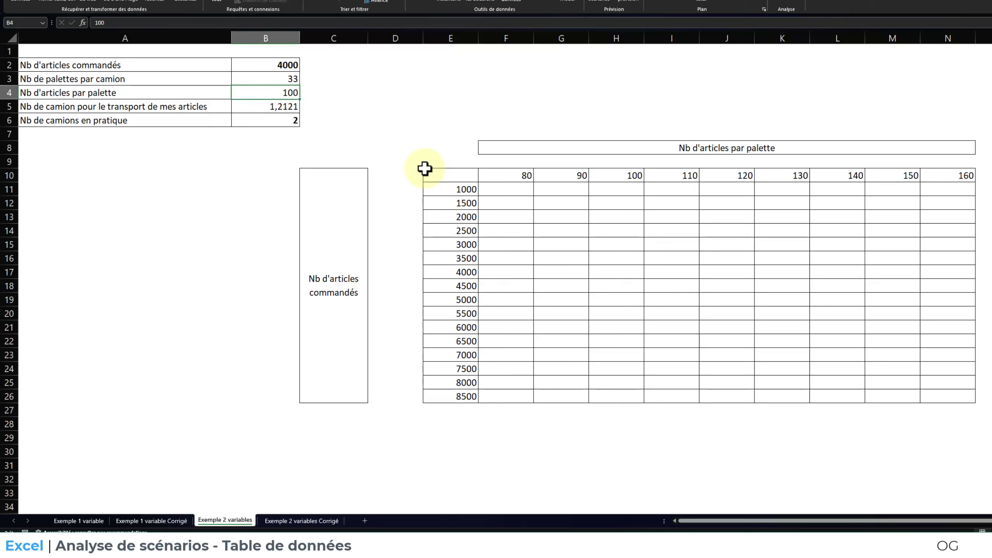
{"action": "left_click", "coordinate": [253, 67]}
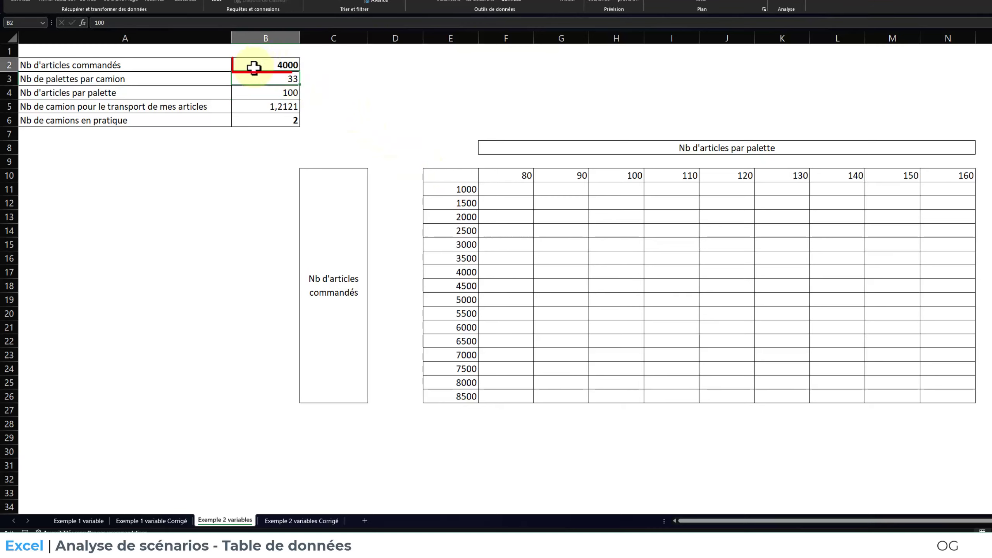
{"action": "left_click", "coordinate": [245, 92]}
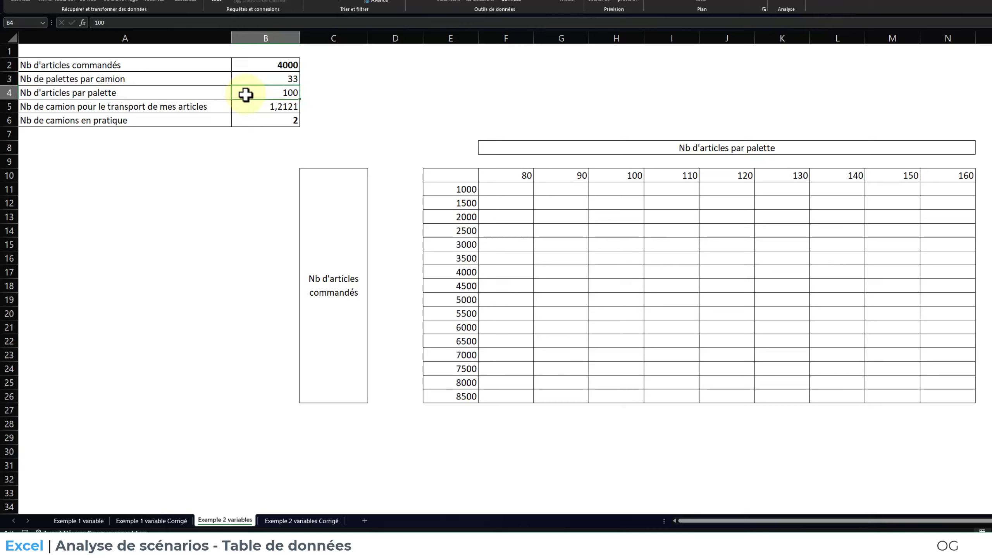
{"action": "left_click", "coordinate": [450, 175]}
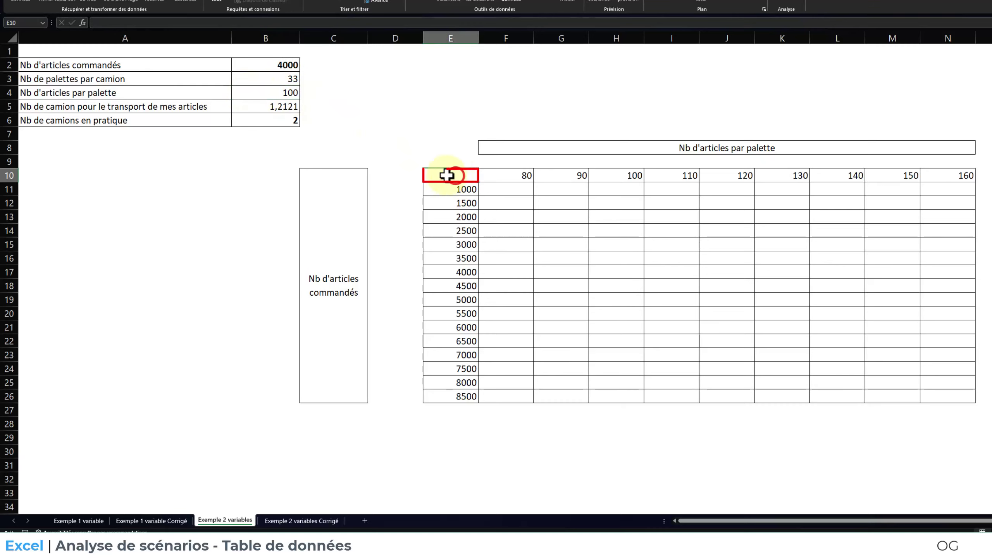
- Clear E11:E26 and refill it with ordered-article quantities from 1000 to 8500 in steps of 500
{"action": "left_click_drag", "start_coordinate": [452, 189], "coordinate": [455, 394]}
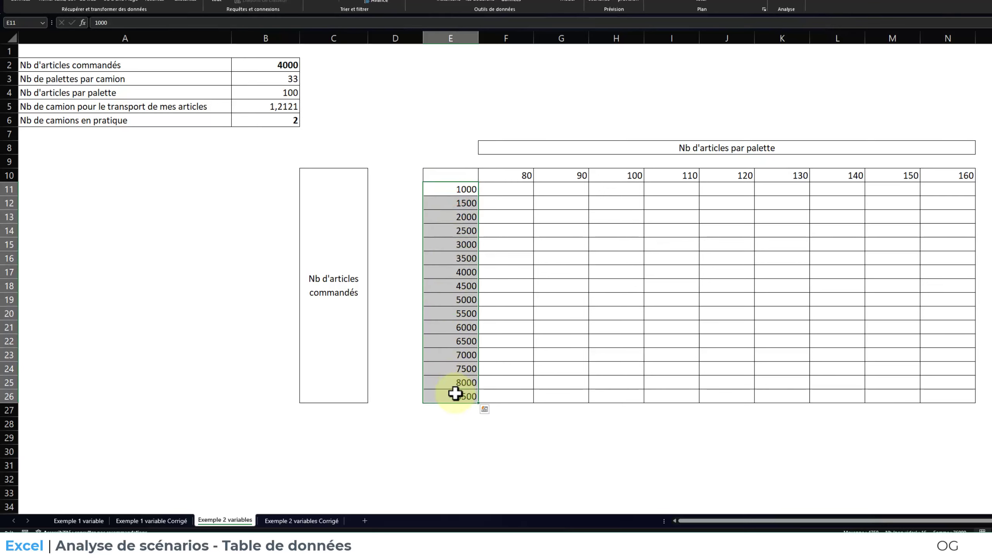
{"action": "key", "text": "Delete"}
{"action": "left_click", "coordinate": [456, 190]}
{"action": "type", "text": "1000"}
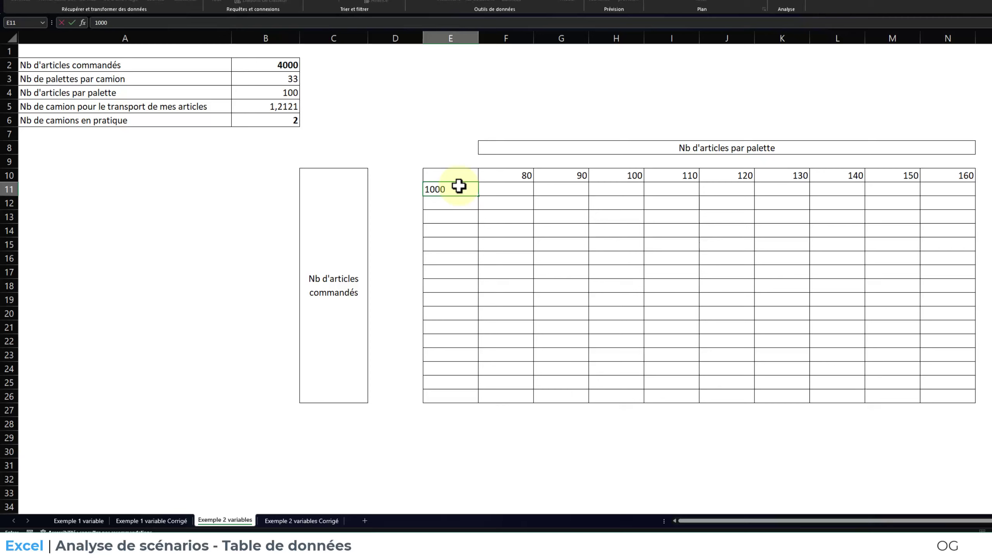
{"action": "key", "text": "Return"}
{"action": "type", "text": "1500"}
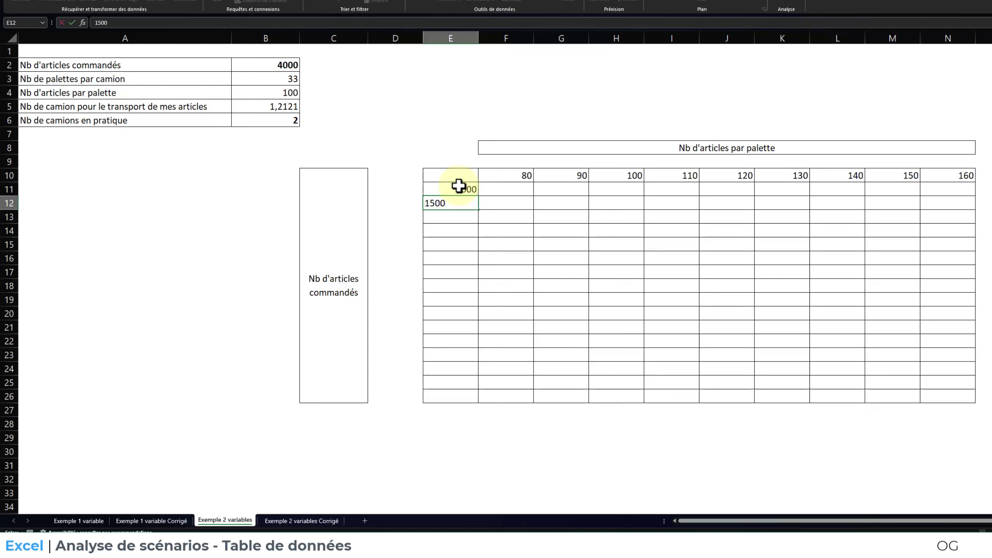
{"action": "key", "text": "Return"}
{"action": "left_click_drag", "start_coordinate": [459, 187], "coordinate": [475, 407]}
- Refill the articles-per-pallet header row F10:N10 as a series from 80 to 160 in steps of 10
{"action": "mouse_move", "coordinate": [506, 173]}
{"action": "left_mouse_down"}
{"action": "mouse_move", "coordinate": [549, 173]}
{"action": "mouse_move", "coordinate": [504, 176]}
{"action": "left_mouse_up"}
{"action": "left_click", "coordinate": [558, 174]}
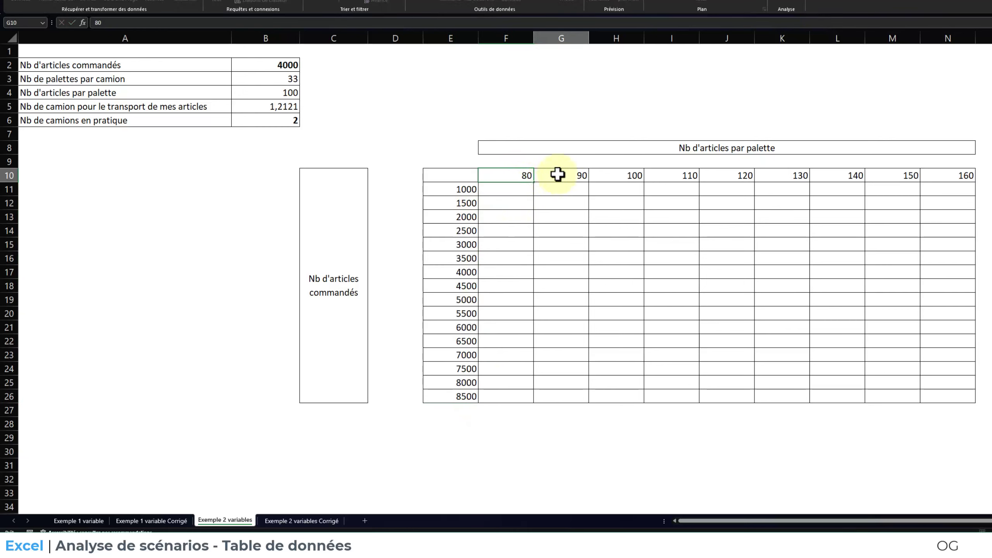
{"action": "left_click", "coordinate": [536, 217]}
{"action": "left_click_drag", "start_coordinate": [510, 178], "coordinate": [953, 182]}
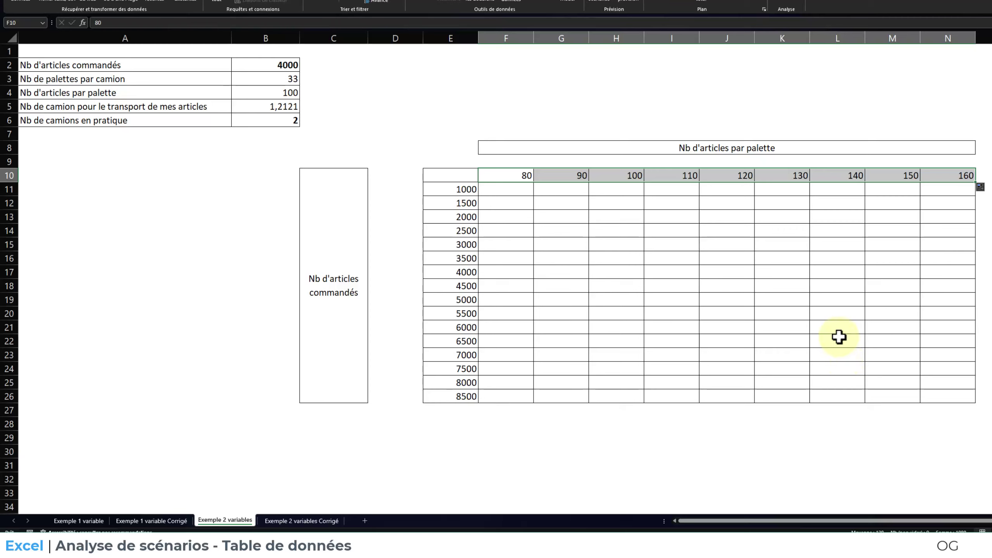
{"action": "left_click", "coordinate": [724, 328]}
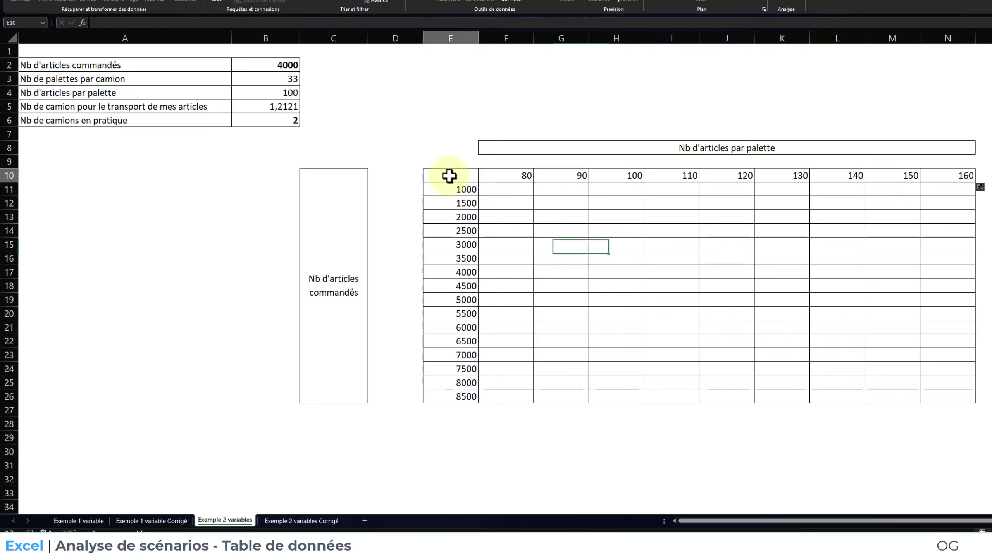
- Enter the formula =B6 in E10, the corner cell of the two-variable table
{"action": "left_click", "coordinate": [460, 174]}
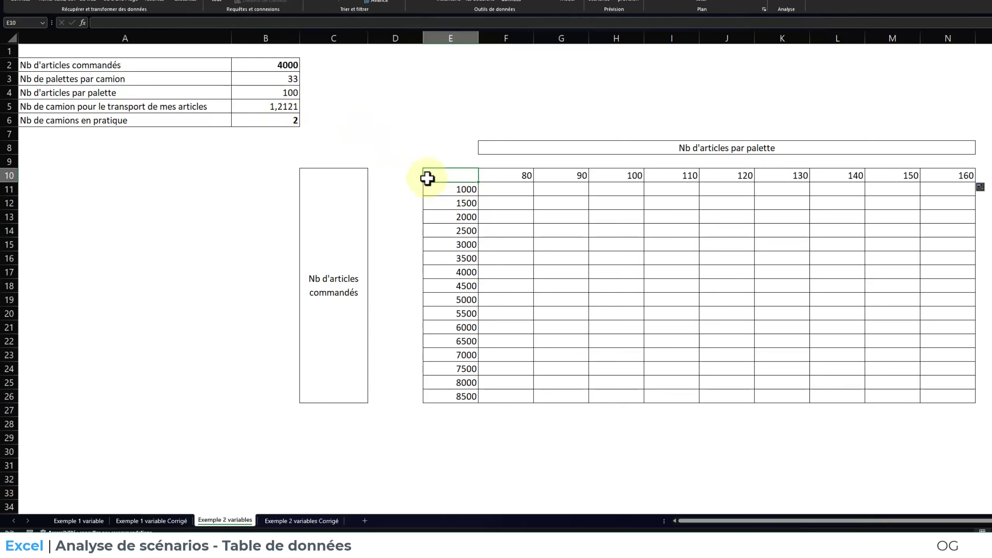
{"action": "type", "text": "="}
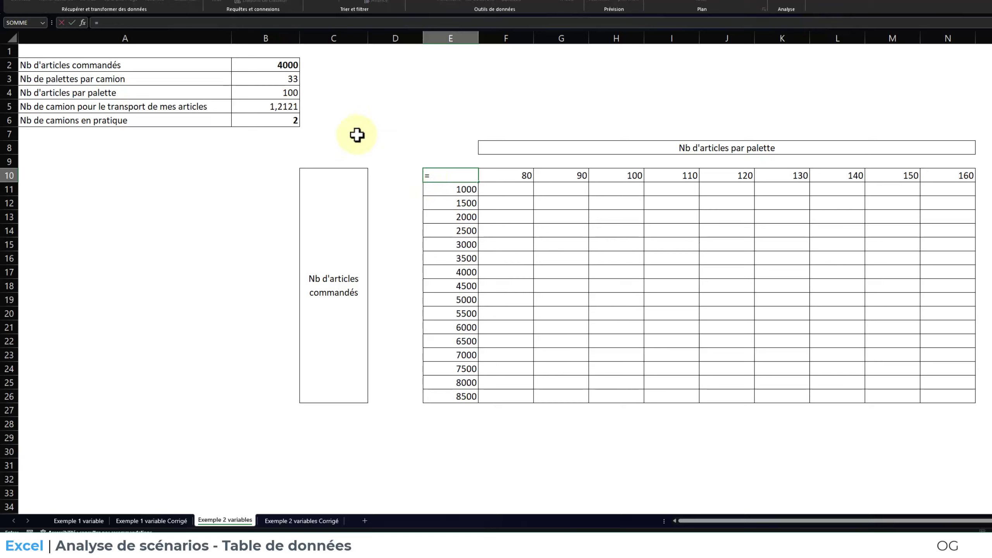
{"action": "left_click", "coordinate": [282, 122]}
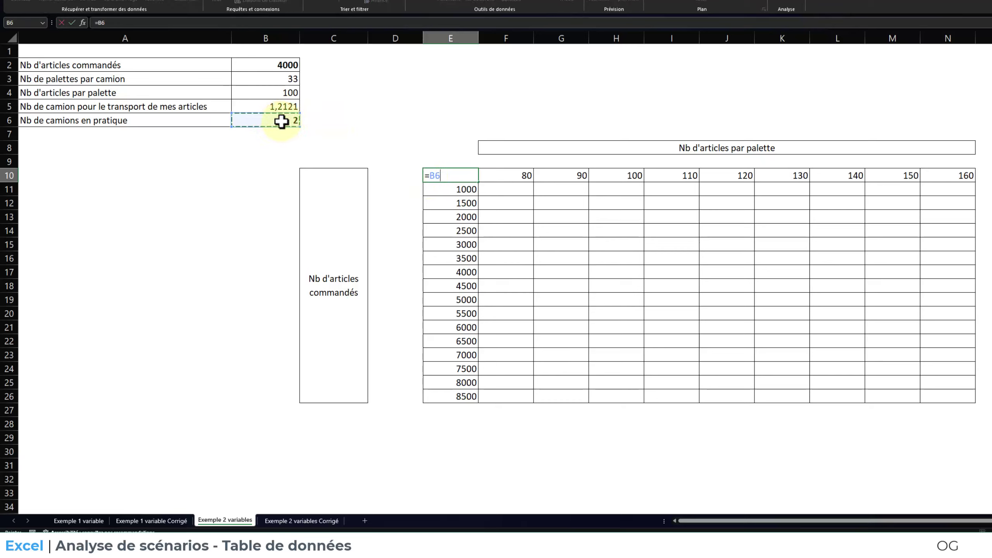
{"action": "key", "text": "Return"}
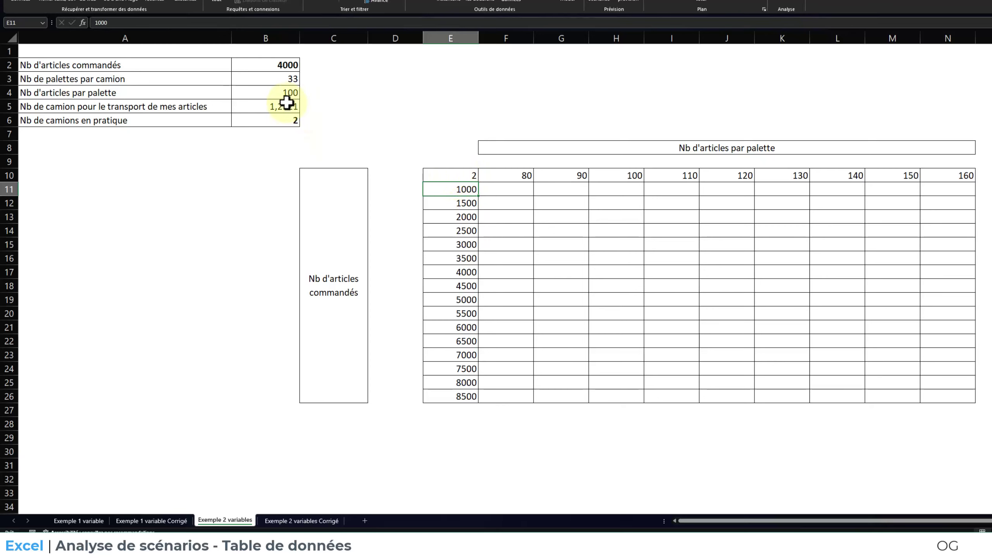
- Create a two-variable what-if data table on E10:N26 with $B$4 as the row input cell and $B$2 as the column input cell
{"action": "left_click_drag", "start_coordinate": [449, 176], "coordinate": [936, 397]}
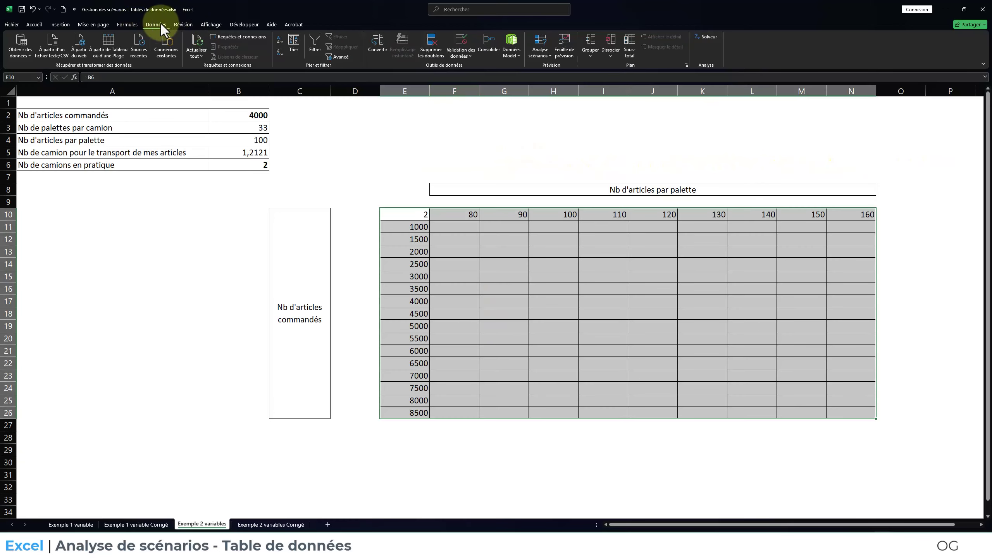
{"action": "left_click", "coordinate": [547, 56]}
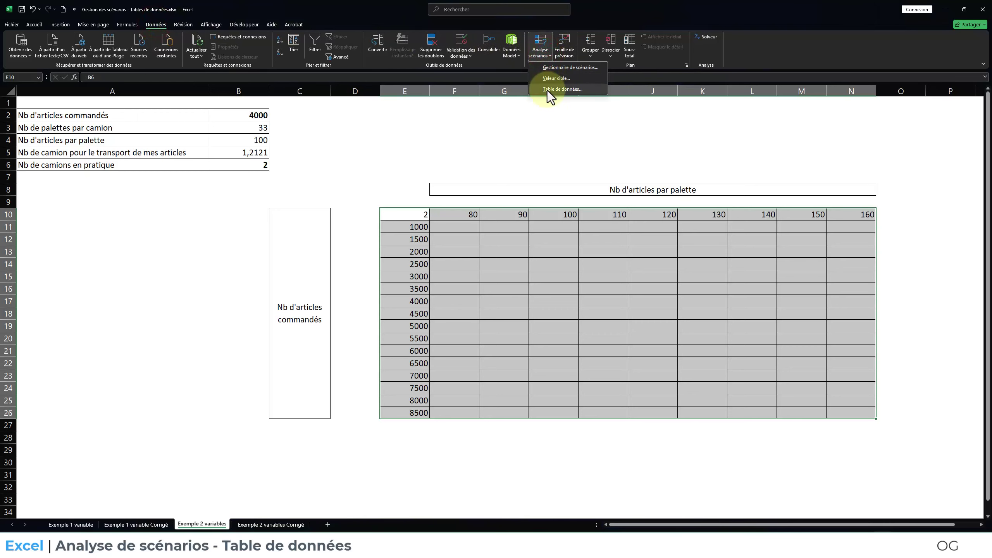
{"action": "left_click", "coordinate": [558, 90]}
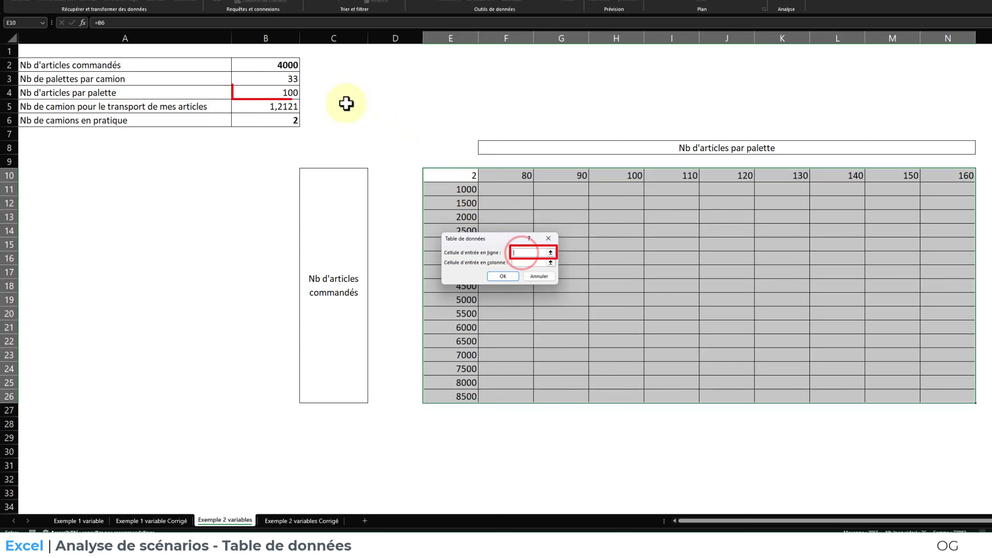
{"action": "left_click", "coordinate": [266, 93]}
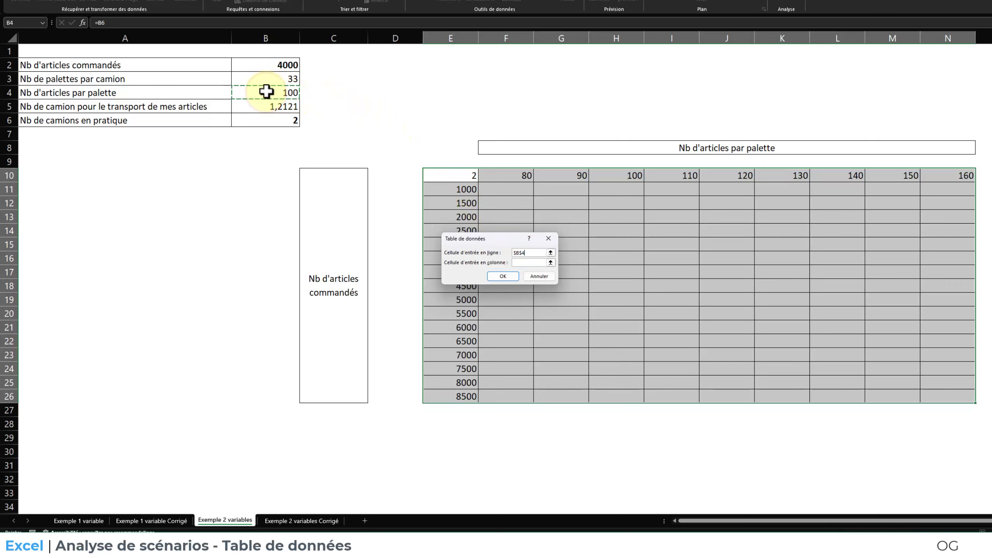
{"action": "left_click", "coordinate": [528, 263]}
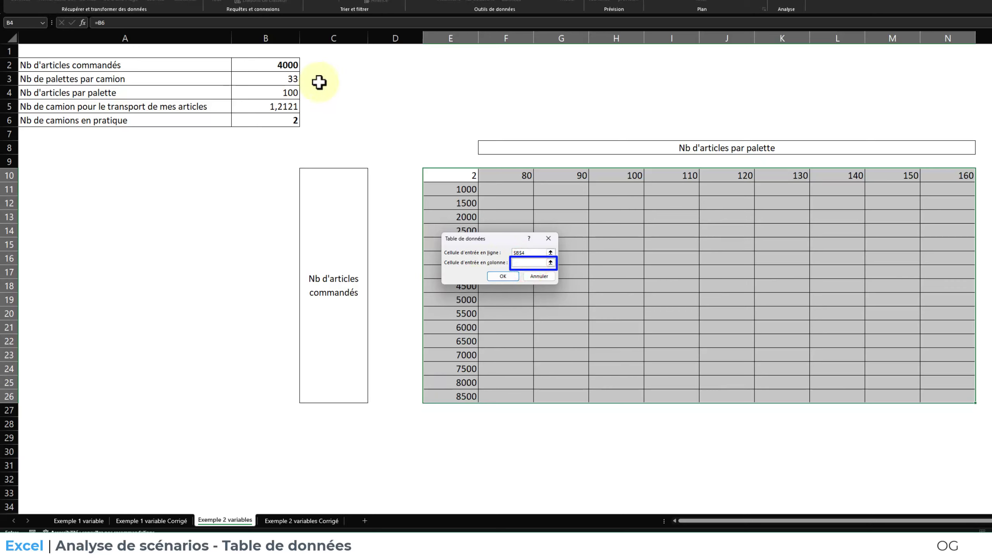
{"action": "left_click", "coordinate": [267, 64]}
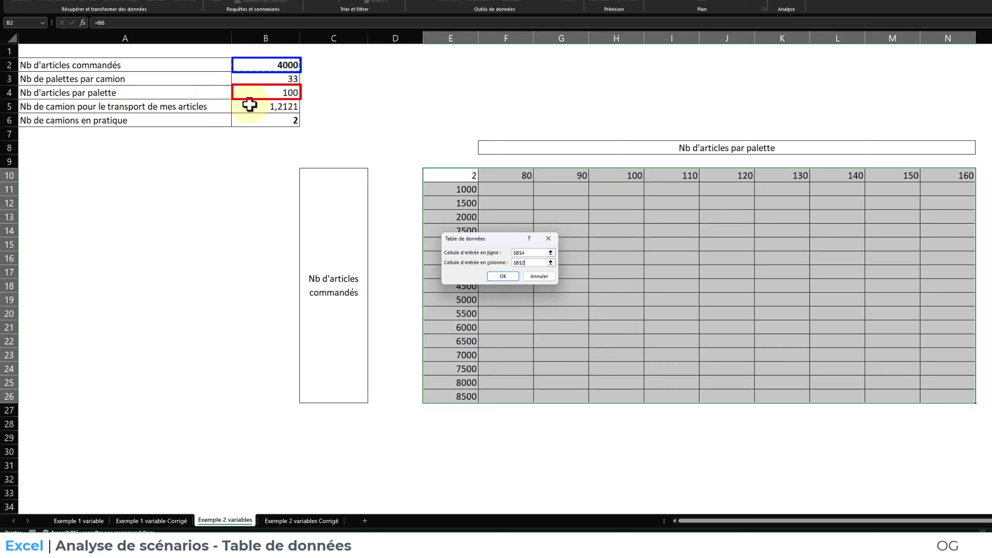
{"action": "left_click", "coordinate": [504, 276]}
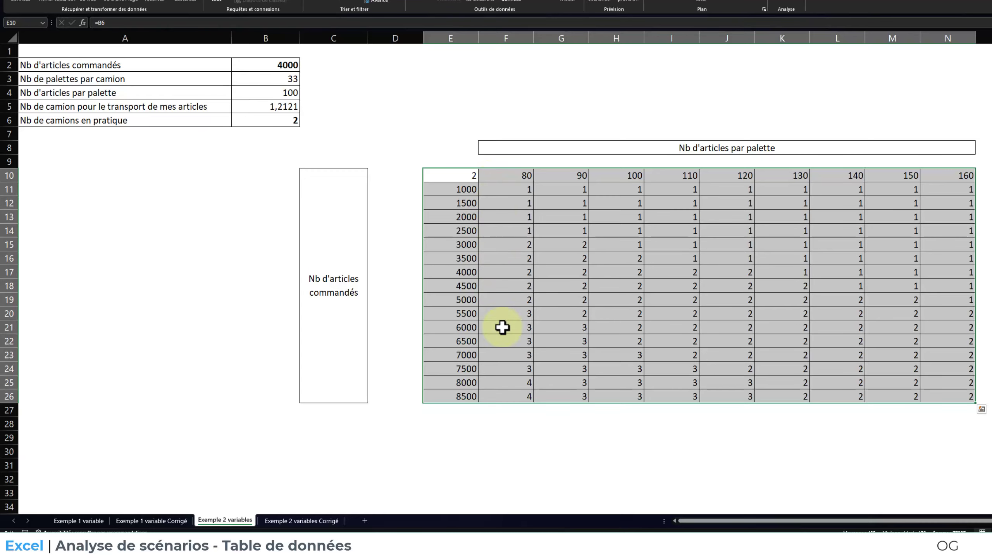
{"action": "left_click", "coordinate": [366, 462]}
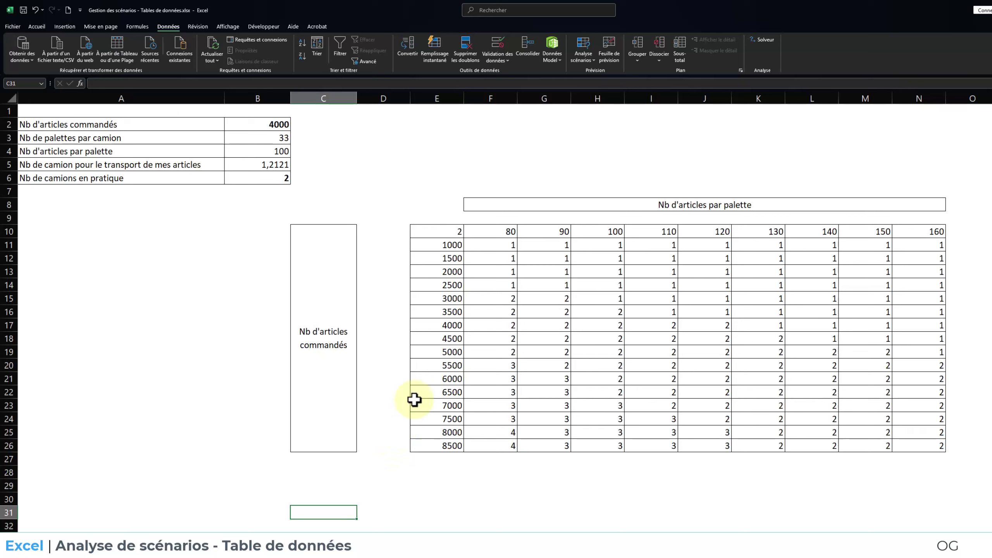
- Apply light blue gradient-fill data bars as conditional formatting to the data table results in F11:N26
{"action": "left_click_drag", "start_coordinate": [480, 250], "coordinate": [902, 444]}
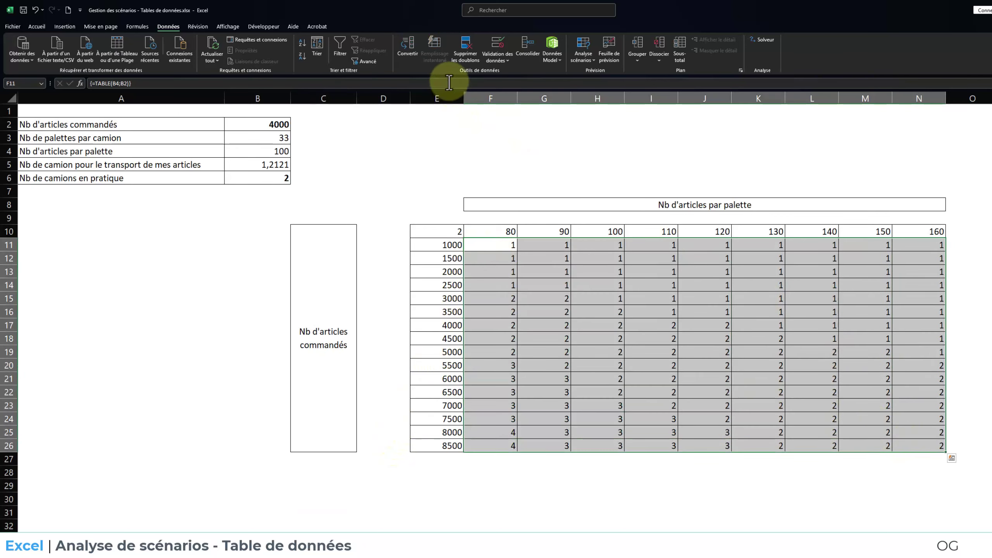
{"action": "left_click", "coordinate": [36, 27]}
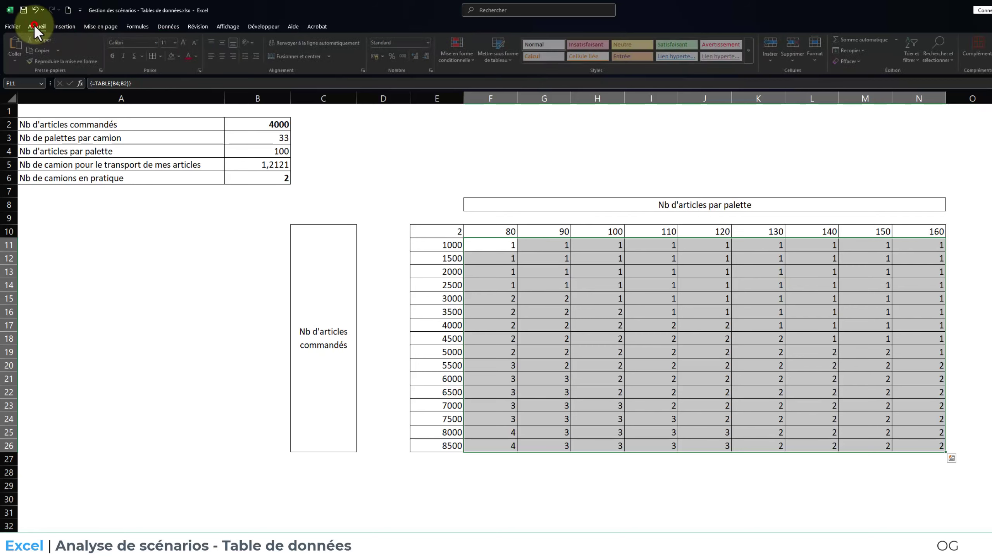
{"action": "left_click", "coordinate": [468, 53]}
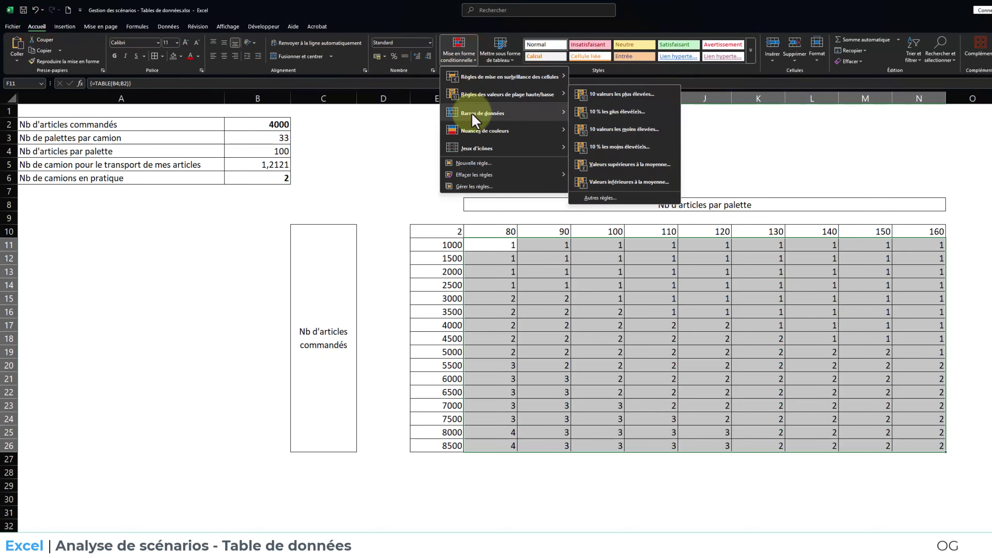
{"action": "mouse_move", "coordinate": [473, 113]}
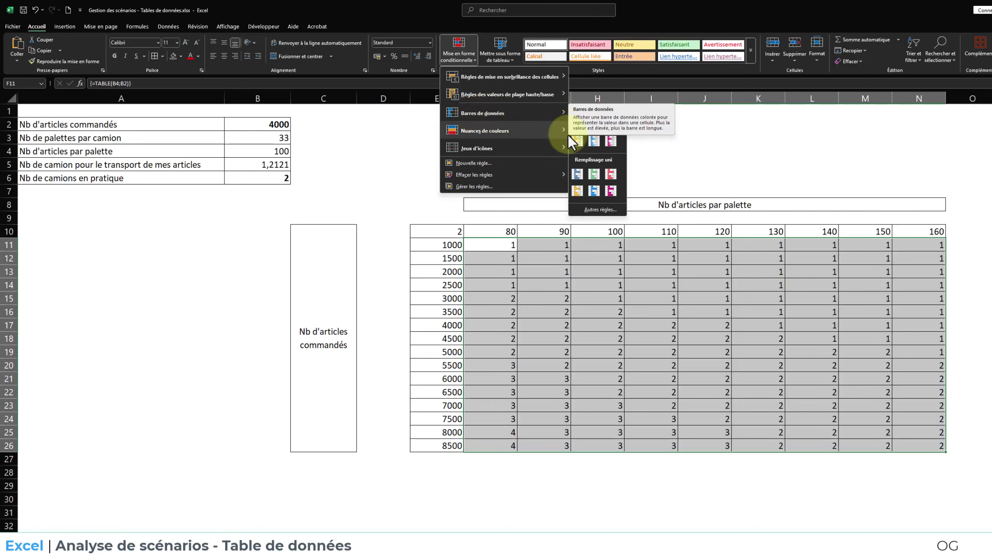
{"action": "left_click", "coordinate": [593, 144]}
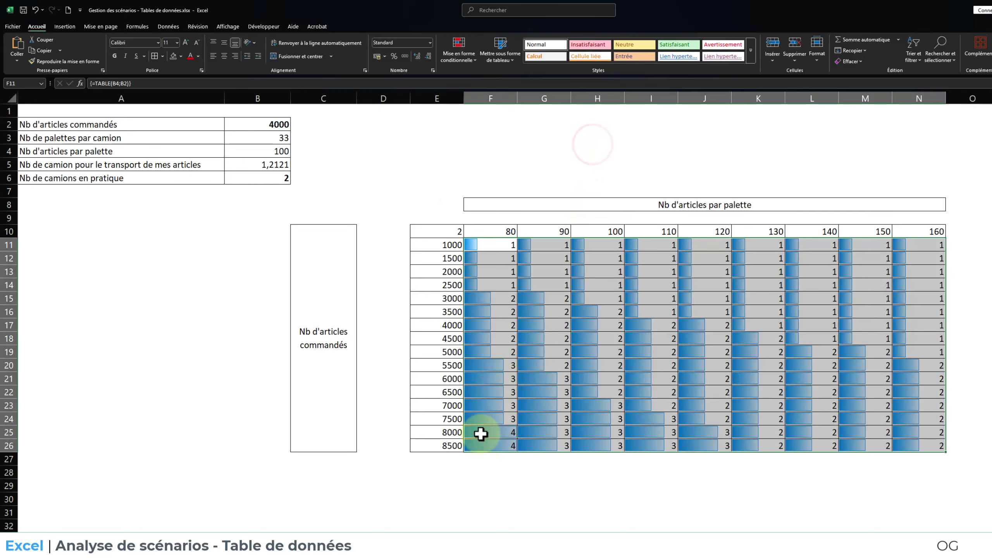